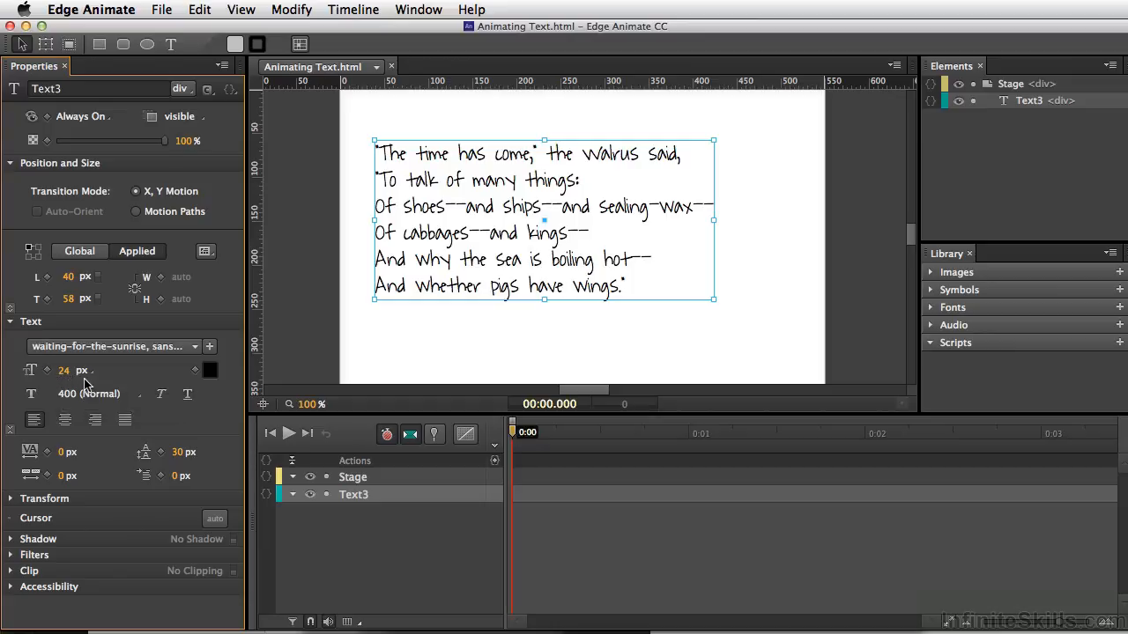
# Keyframe the poem text's font size at 0:00, set it to 32 px at 0:02, and play the animation
pyautogui.click(48, 371)
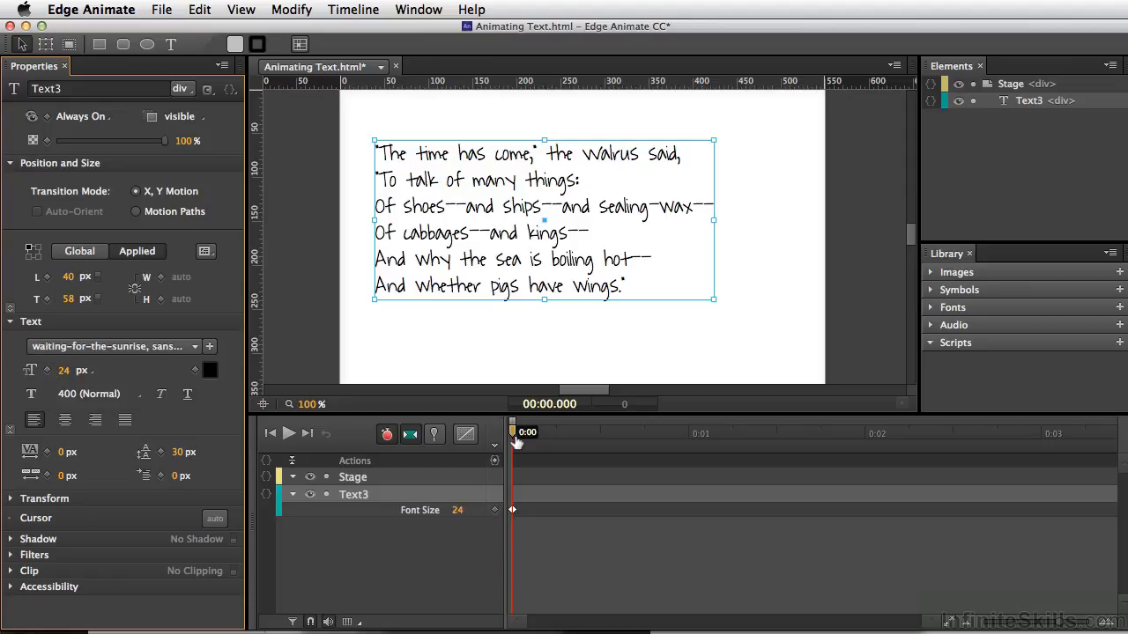
pyautogui.moveTo(518, 441); pyautogui.dragTo(869, 452)
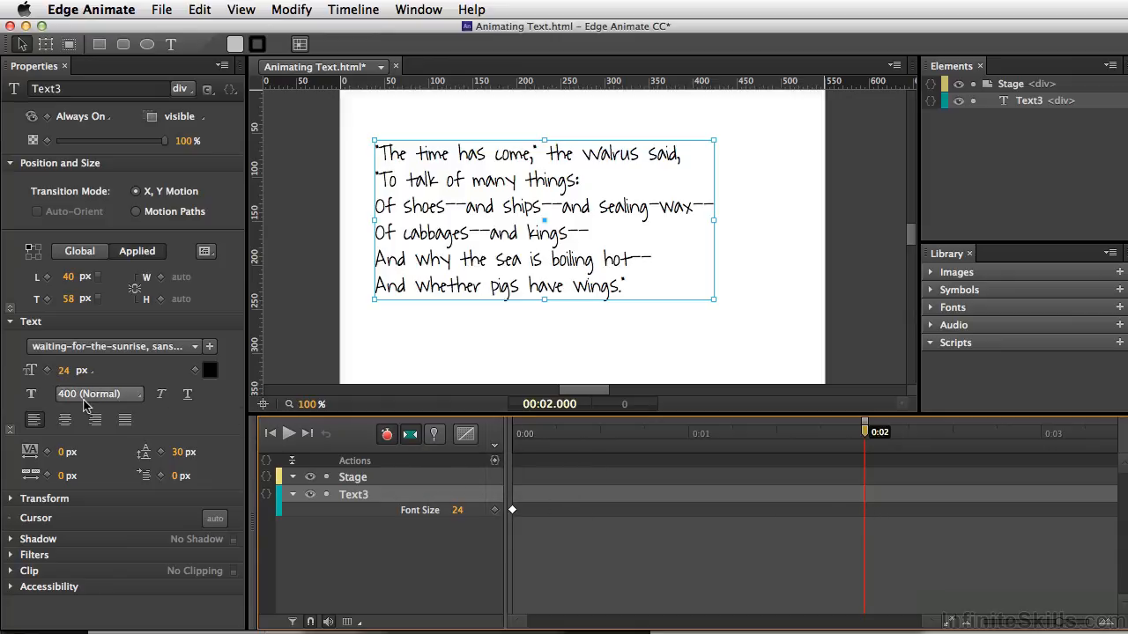
pyautogui.moveTo(64, 370); pyautogui.dragTo(76, 371)
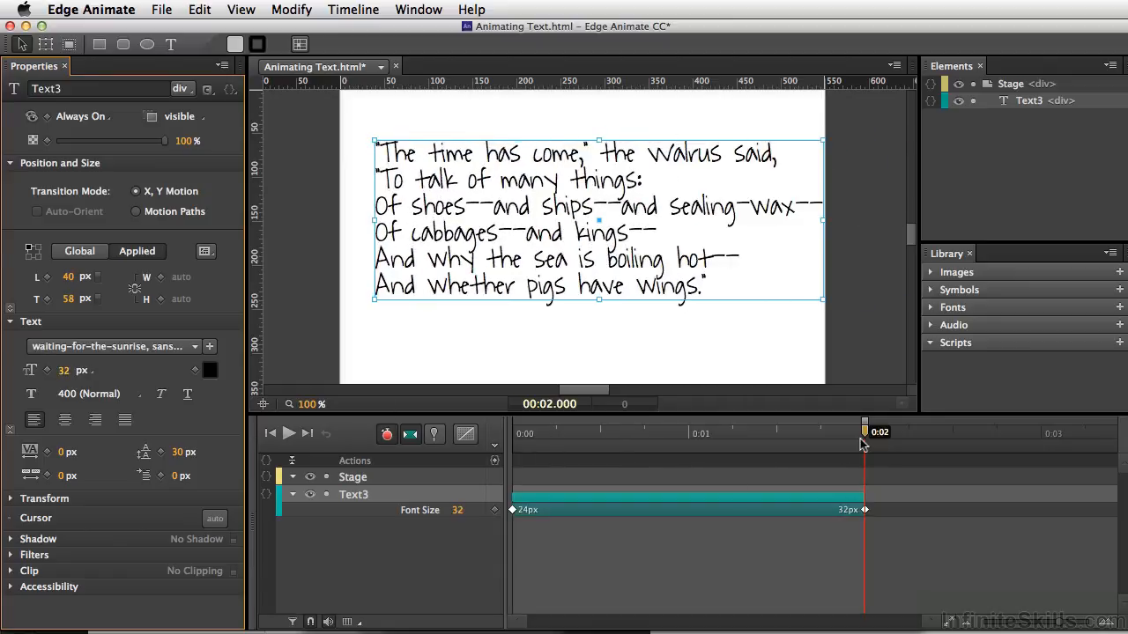
pyautogui.press('space')
# Keyframe the text color at 0:00, change it to bright red at 0:02, and play the animation
pyautogui.moveTo(545, 440); pyautogui.dragTo(515, 442)
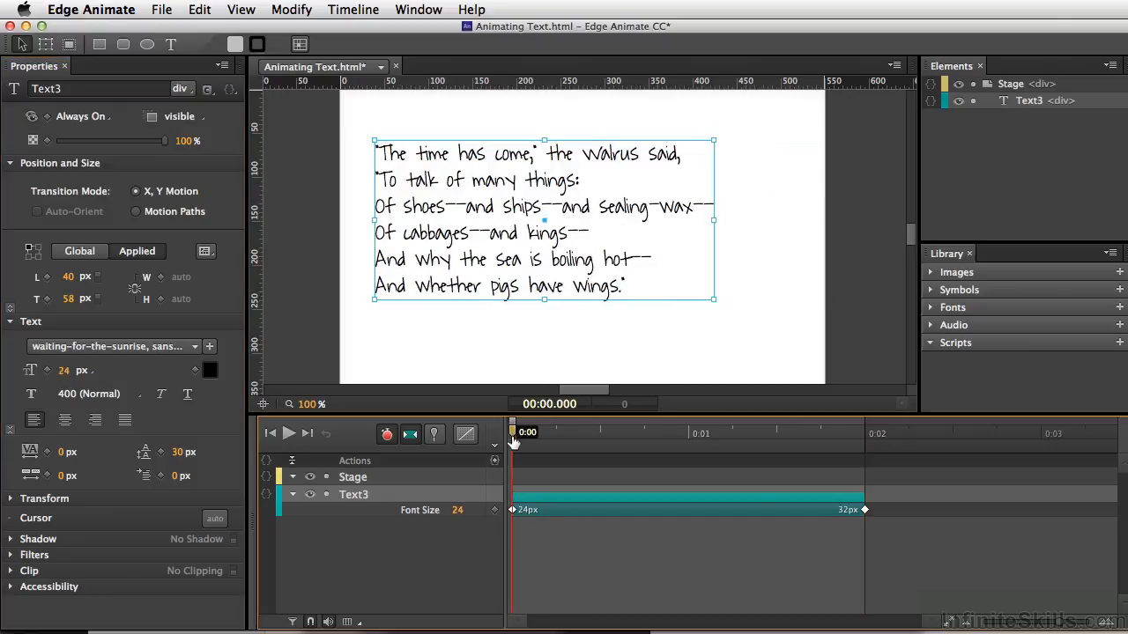
pyautogui.click(195, 371)
pyautogui.moveTo(514, 443); pyautogui.dragTo(863, 463)
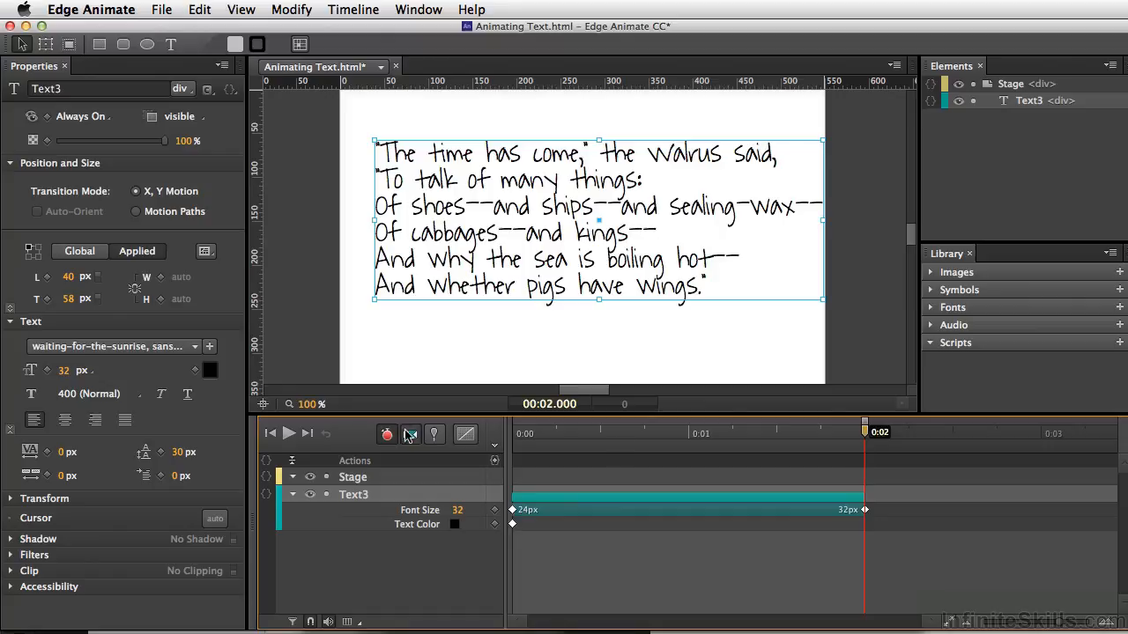
pyautogui.click(211, 372)
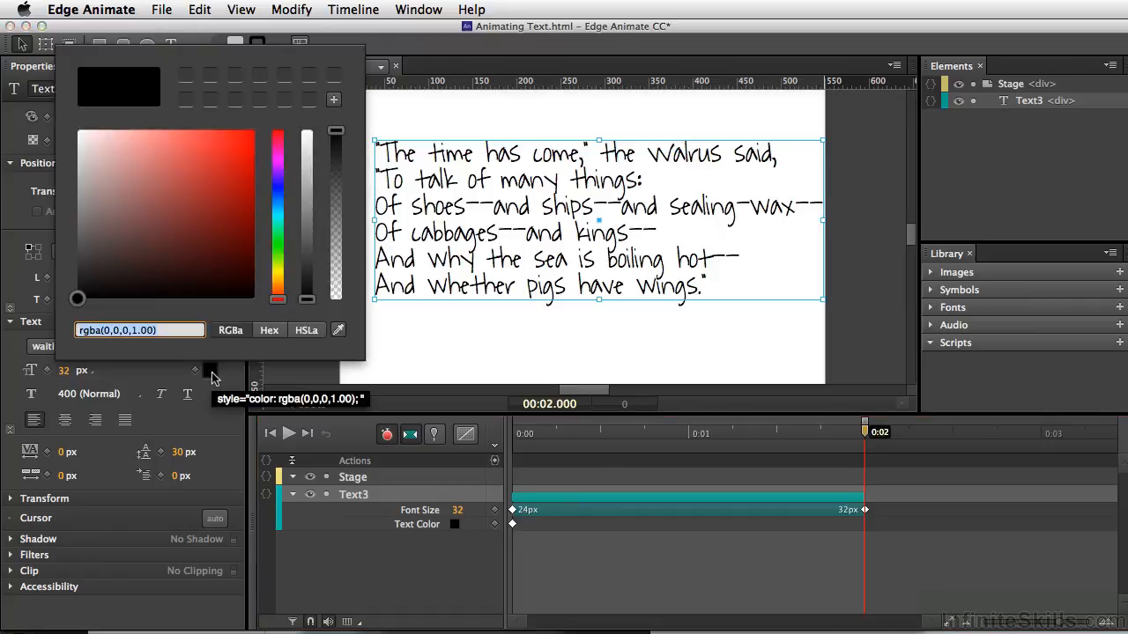
pyautogui.click(244, 136)
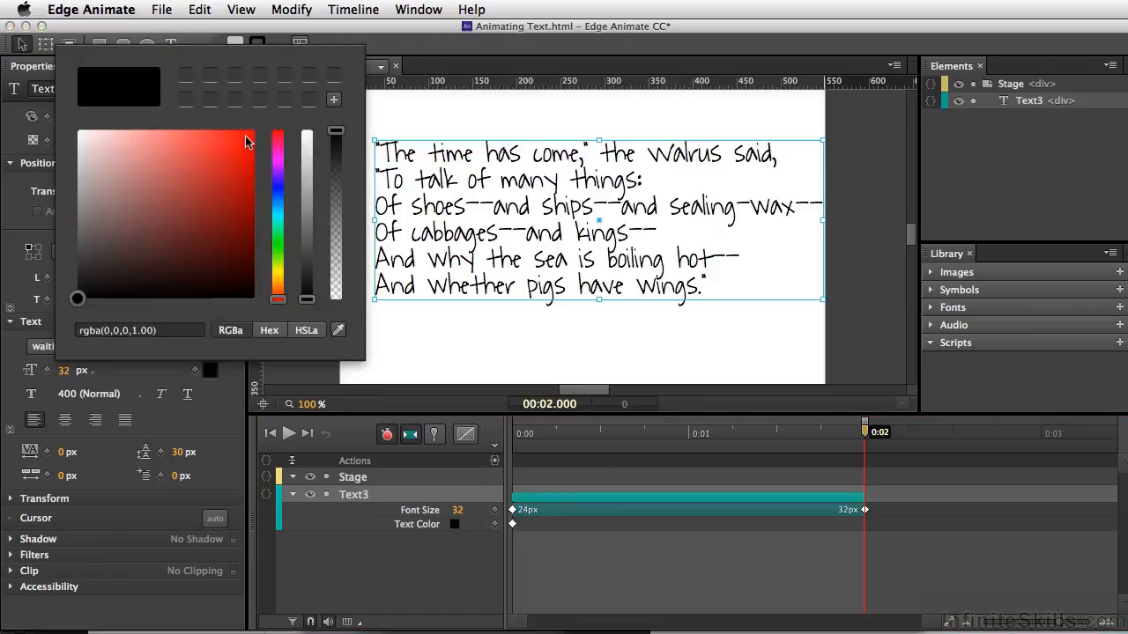
pyautogui.click(388, 323)
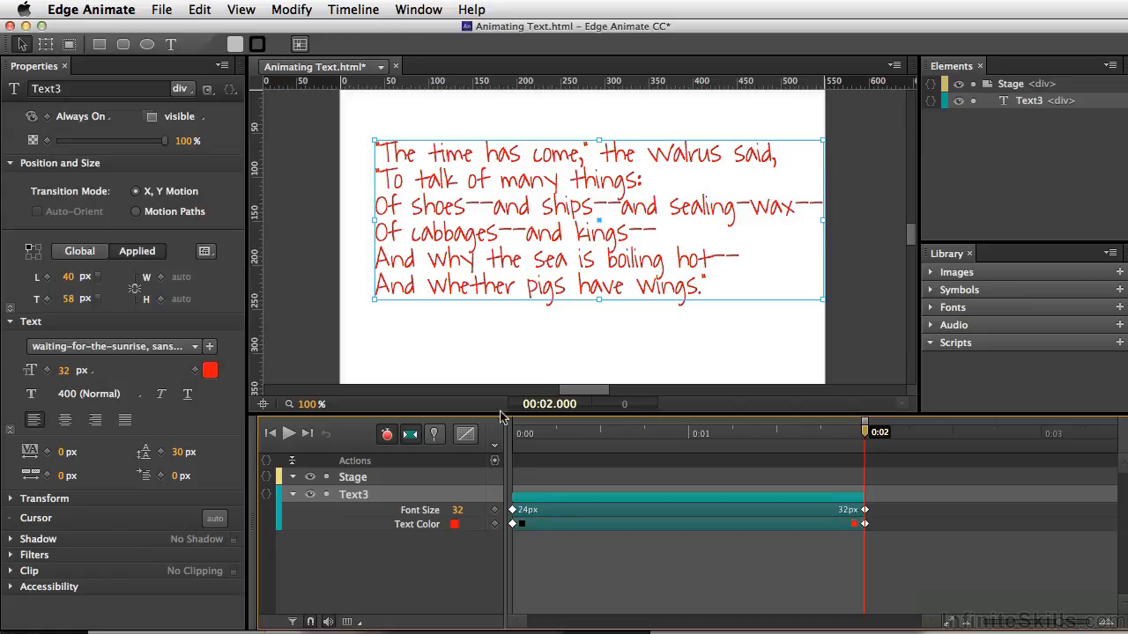
pyautogui.press('space')
# Keyframe the poem text's line height at 0:00 and set it to 42 px at 0:02
pyautogui.press('Home')
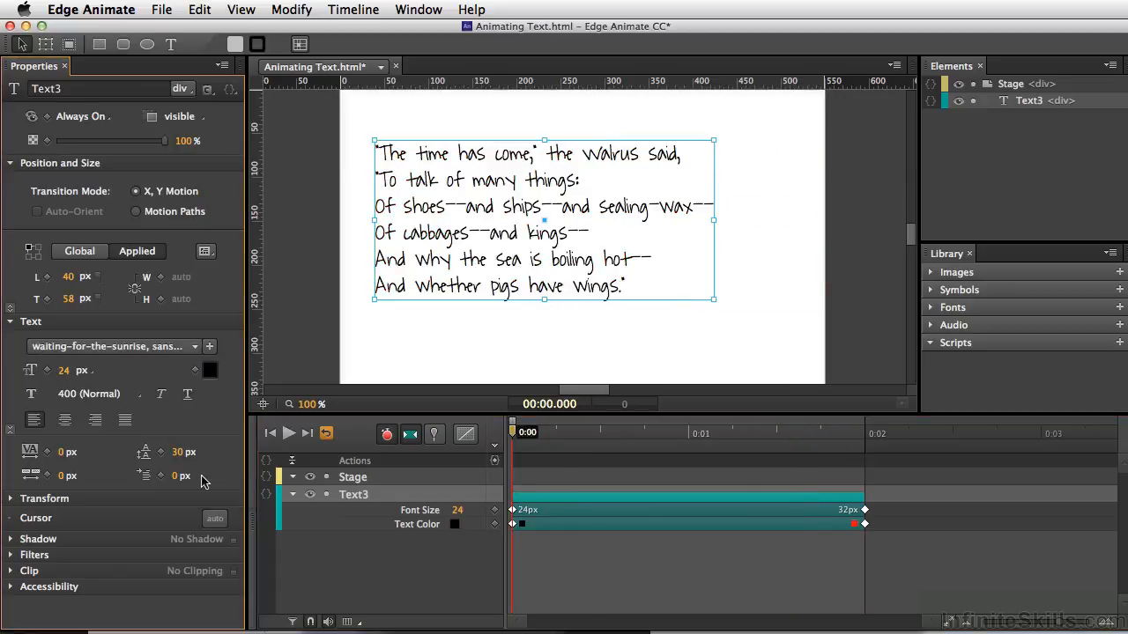
pyautogui.click(161, 452)
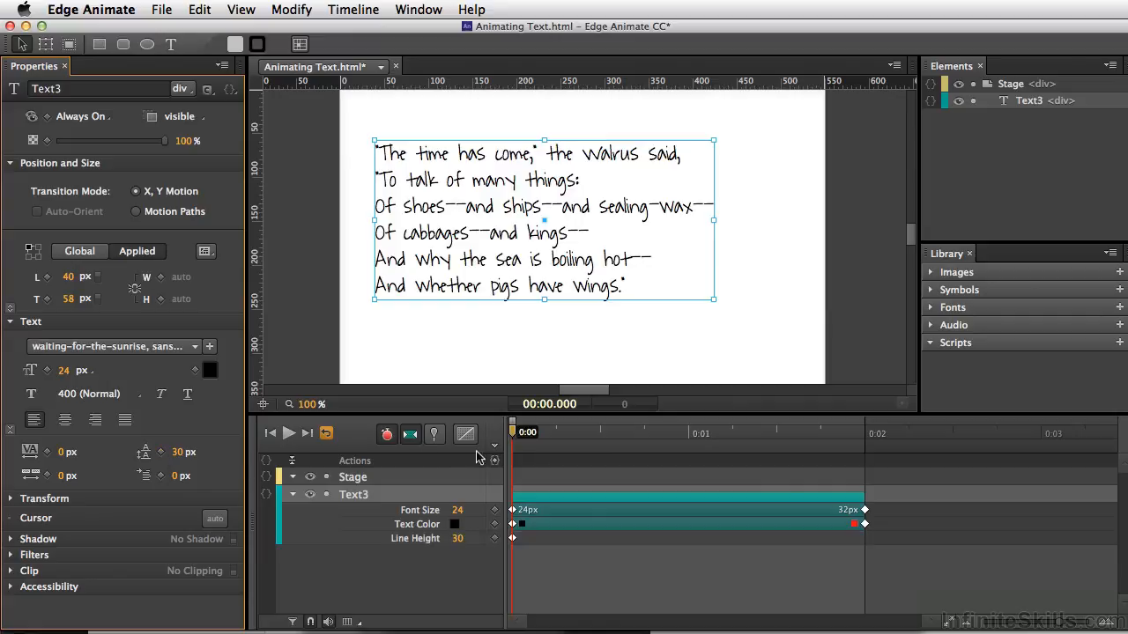
pyautogui.moveTo(514, 433); pyautogui.dragTo(667, 432)
pyautogui.moveTo(779, 465); pyautogui.dragTo(866, 464)
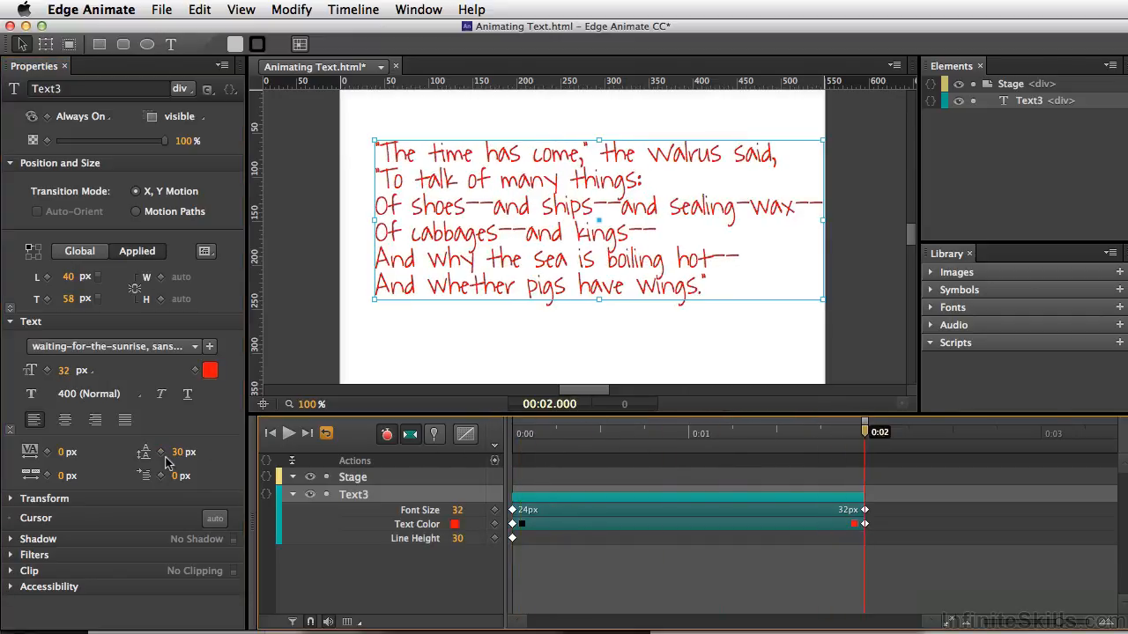
pyautogui.moveTo(179, 452); pyautogui.dragTo(194, 453)
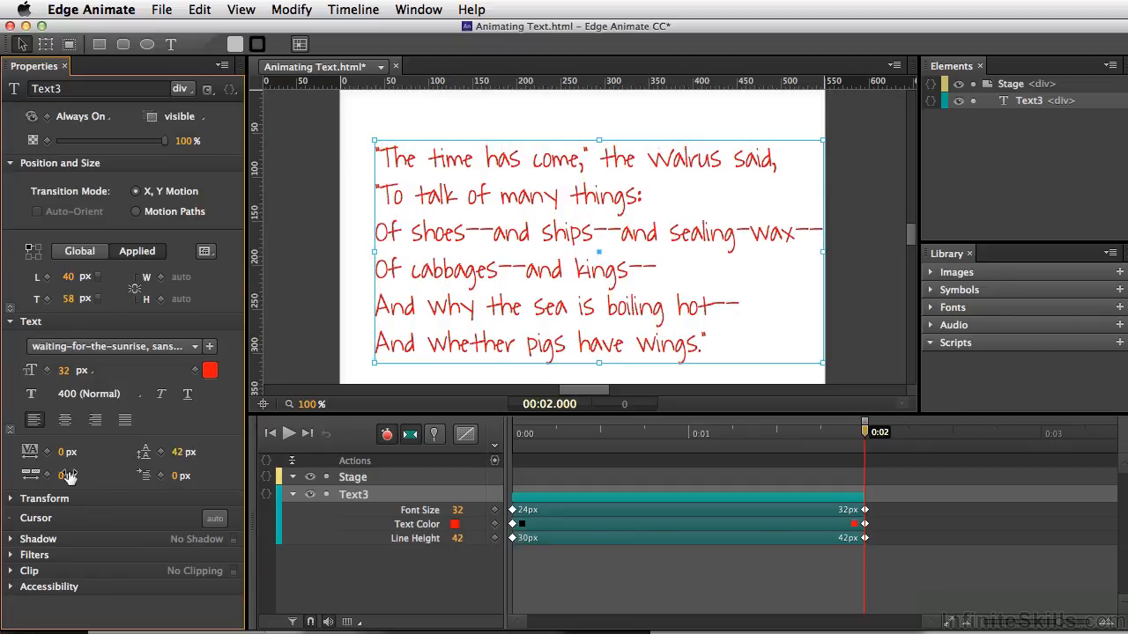
# Keyframe the letter spacing at 0:00, set it to 4 px at 0:02, and preview the animation in the browser
pyautogui.moveTo(540, 452); pyautogui.dragTo(504, 442)
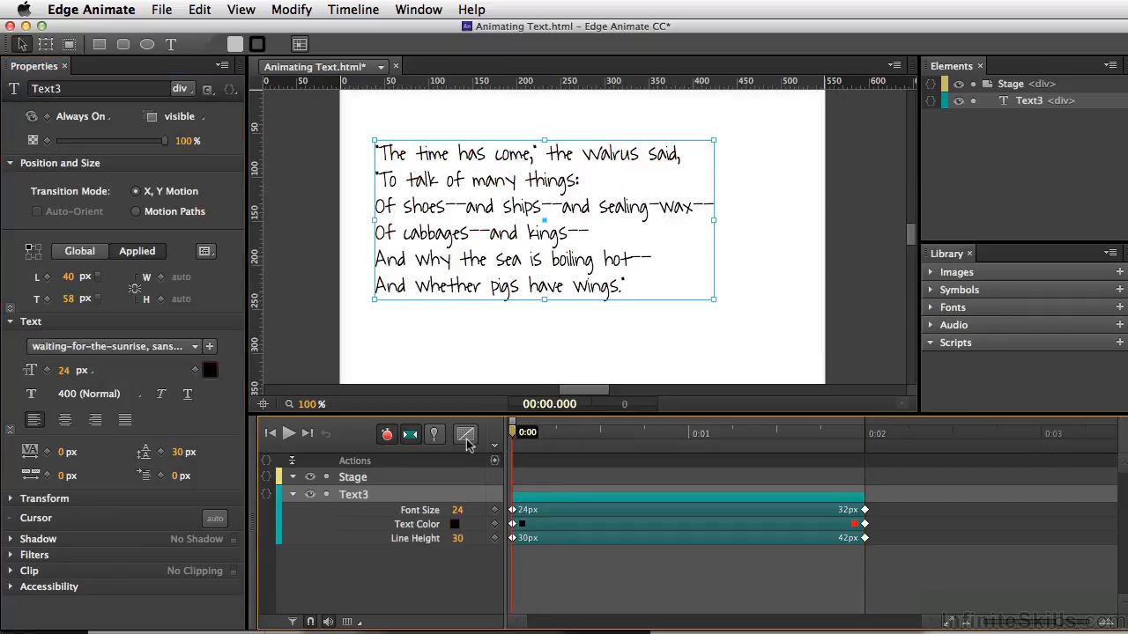
pyautogui.click(47, 452)
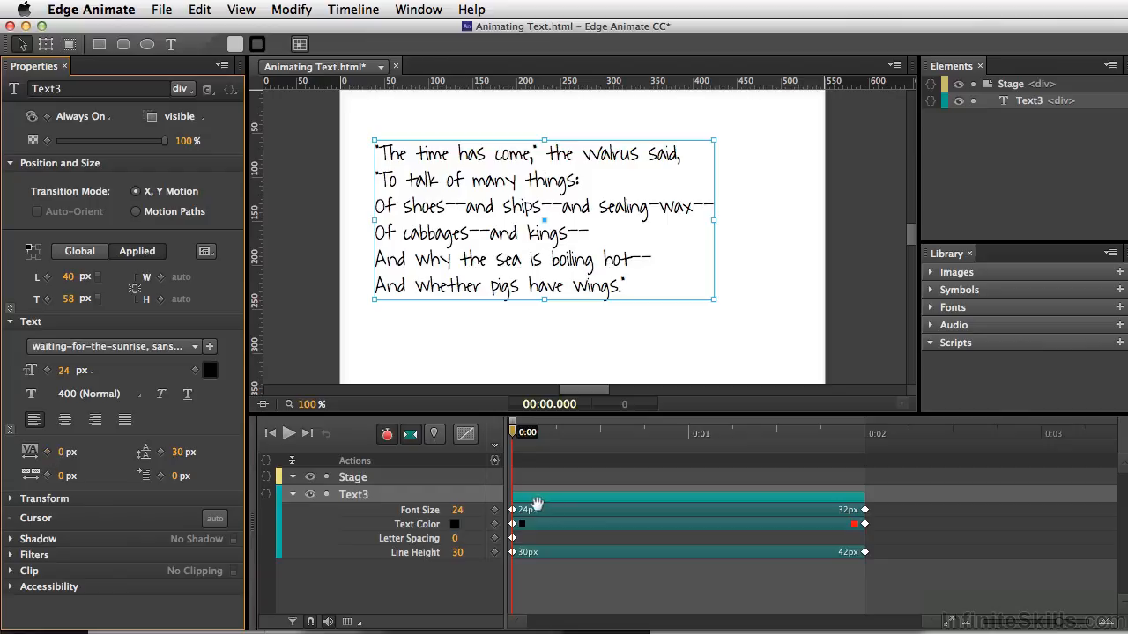
pyautogui.moveTo(515, 438); pyautogui.dragTo(865, 480)
pyautogui.moveTo(64, 453); pyautogui.dragTo(74, 453)
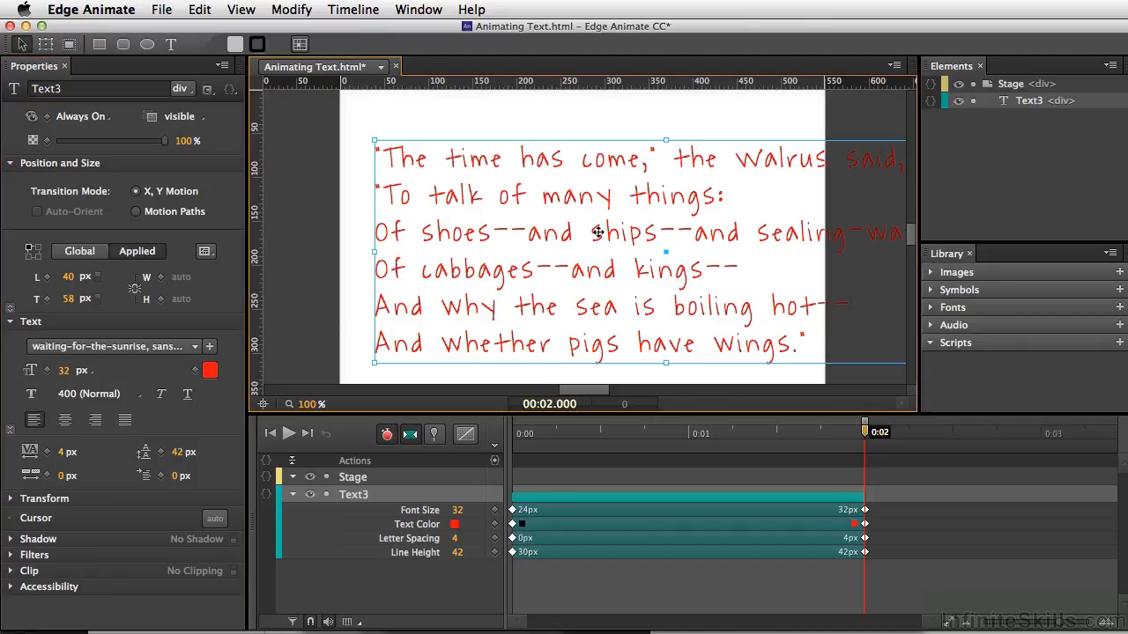
pyautogui.press('super+Return')
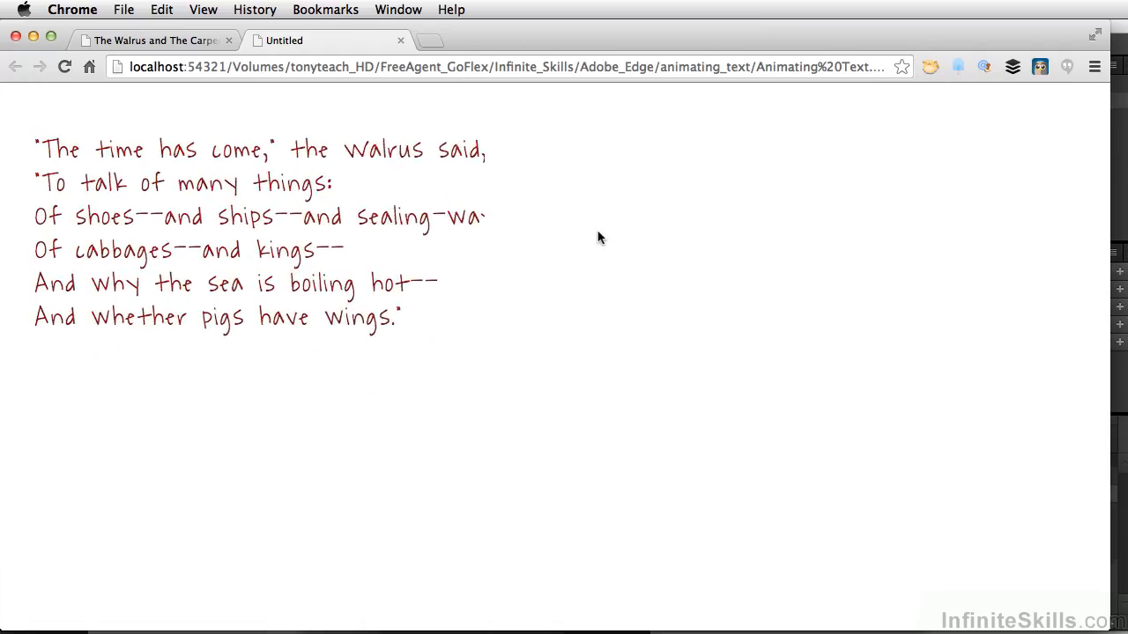
pyautogui.press('super+Tab')
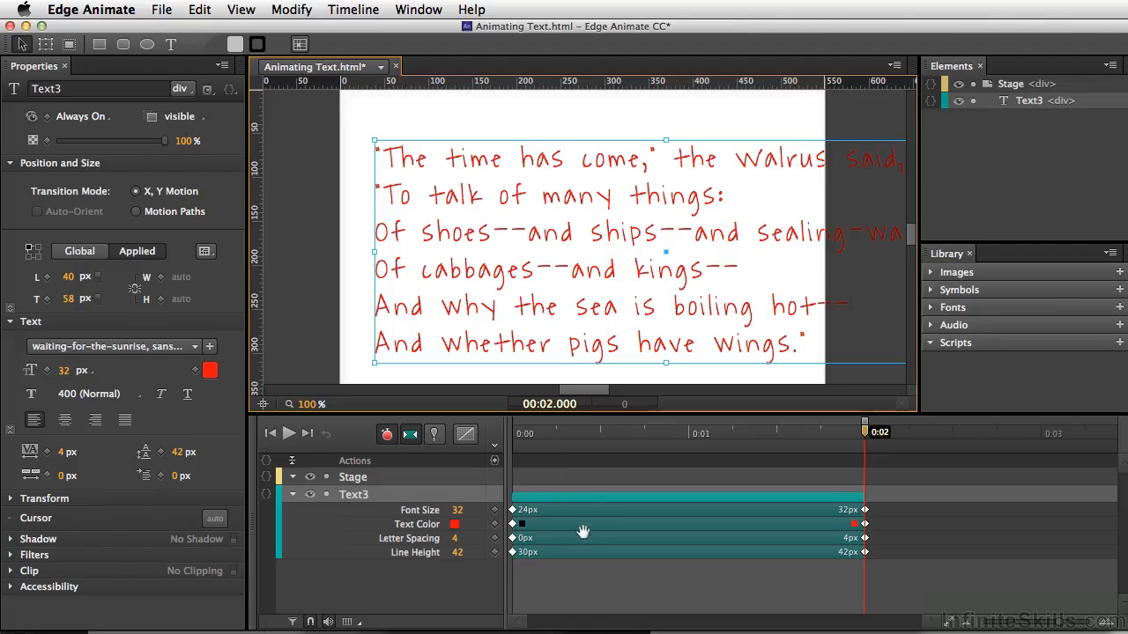
# Select all of Text3's transitions and move their end keyframes to 0:01 to shorten the animation
pyautogui.click(614, 495)
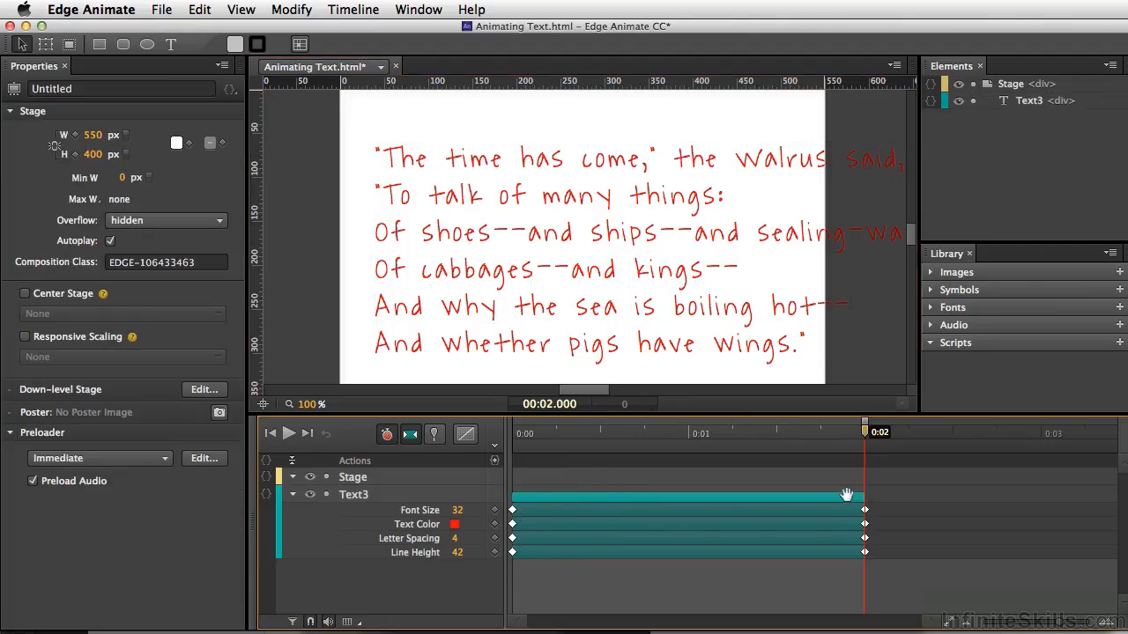
pyautogui.moveTo(891, 477); pyautogui.dragTo(853, 564)
pyautogui.moveTo(864, 510); pyautogui.dragTo(688, 511)
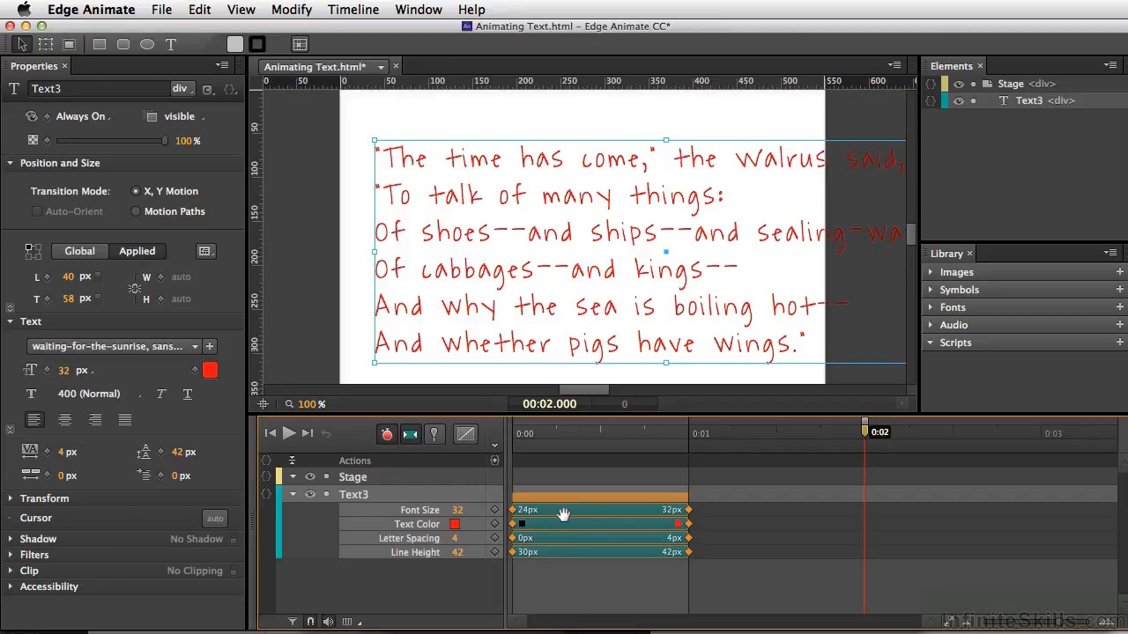
# Apply Ease Out Quart easing to the selected text transitions and preview the animation in the browser
pyautogui.click(465, 435)
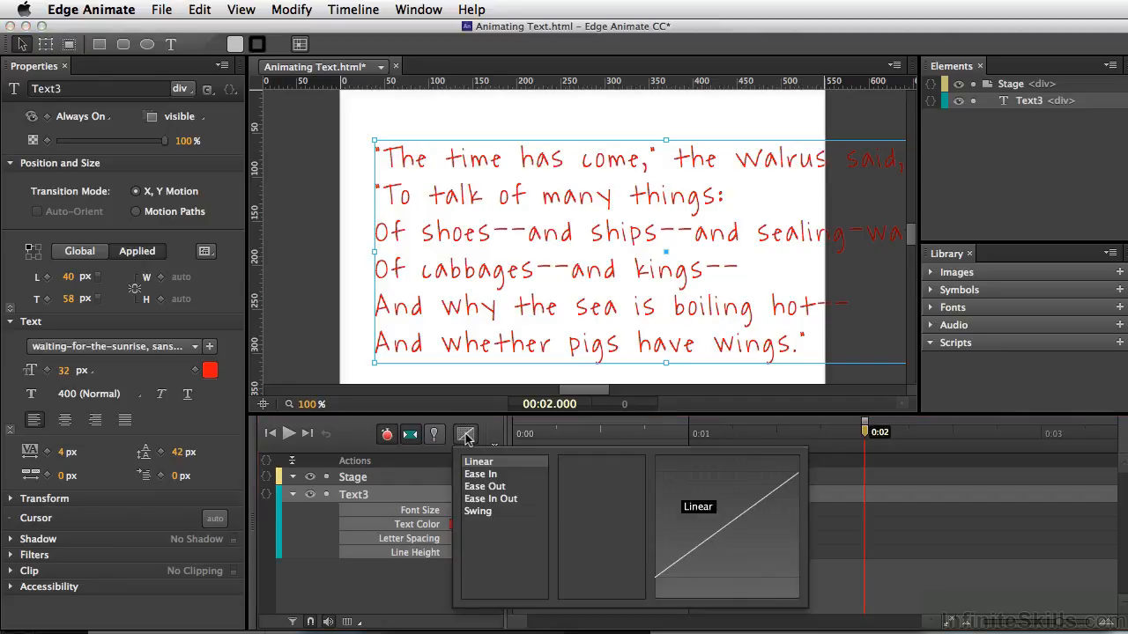
pyautogui.click(501, 487)
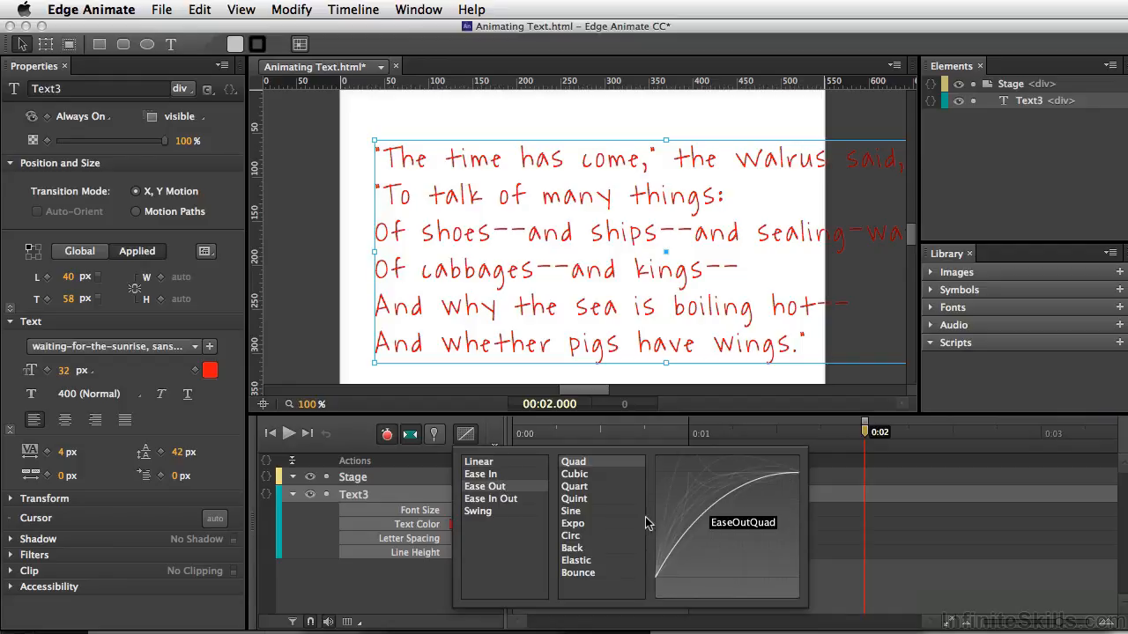
pyautogui.click(612, 487)
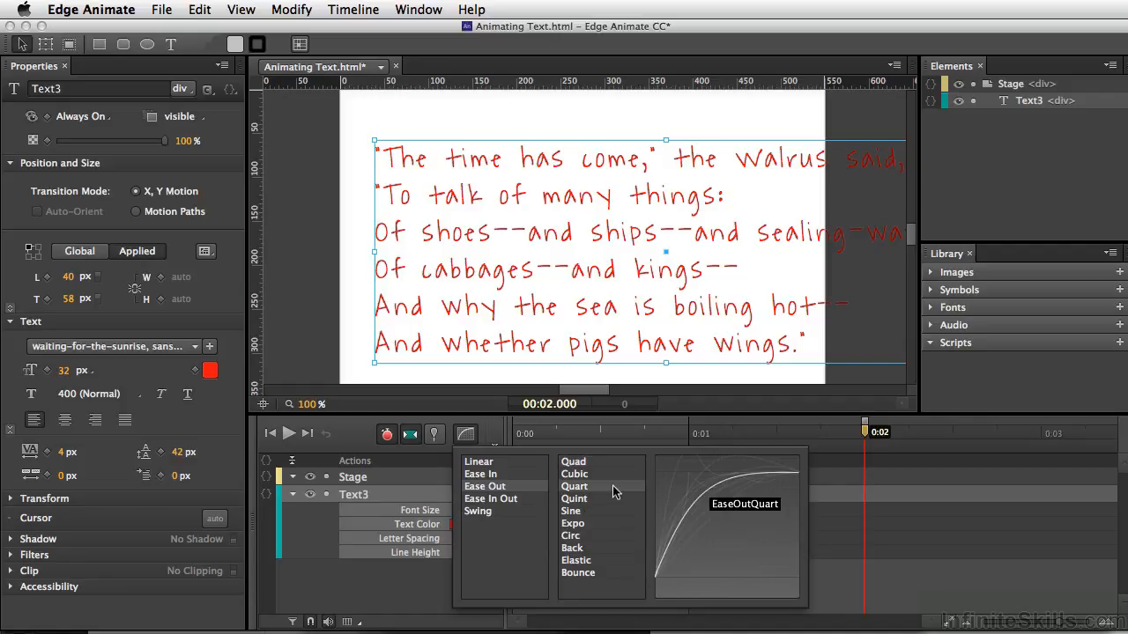
pyautogui.click(394, 582)
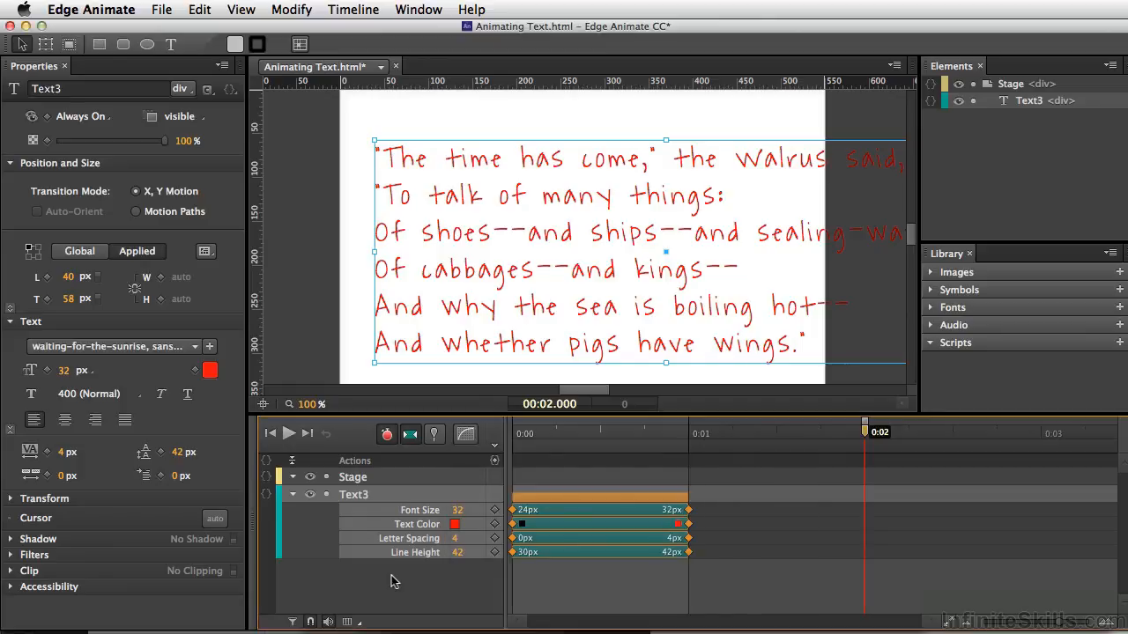
pyautogui.press('super+Return')
# Set the text's starting font size at 0:00 to 13 px and preview the animation in the browser
pyautogui.moveTo(527, 432); pyautogui.dragTo(511, 441)
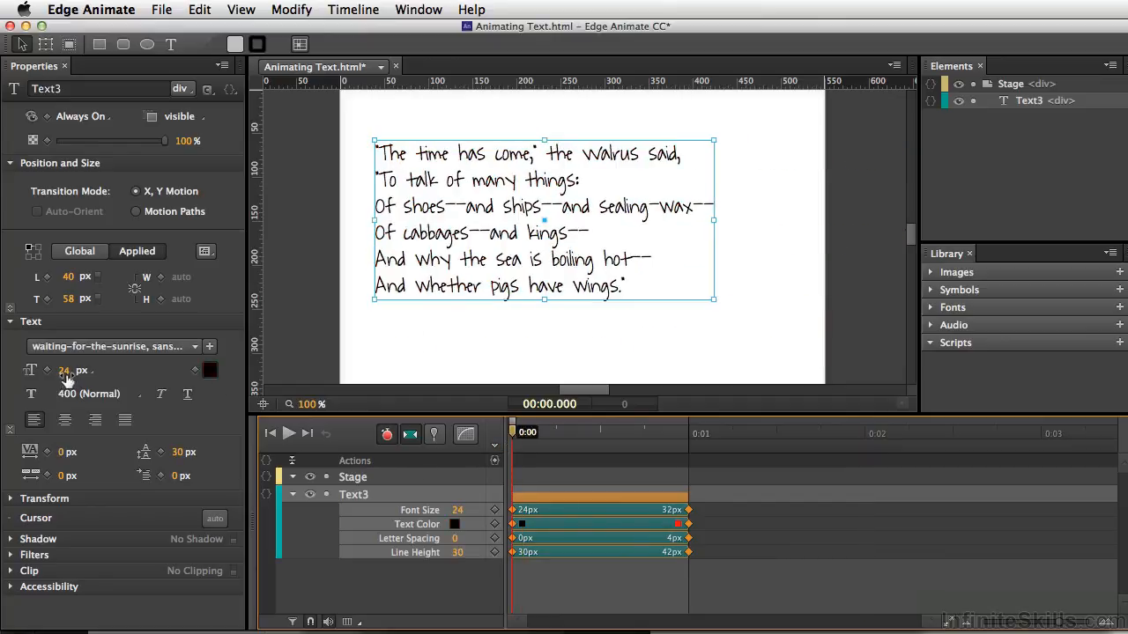
pyautogui.moveTo(66, 376); pyautogui.dragTo(50, 374)
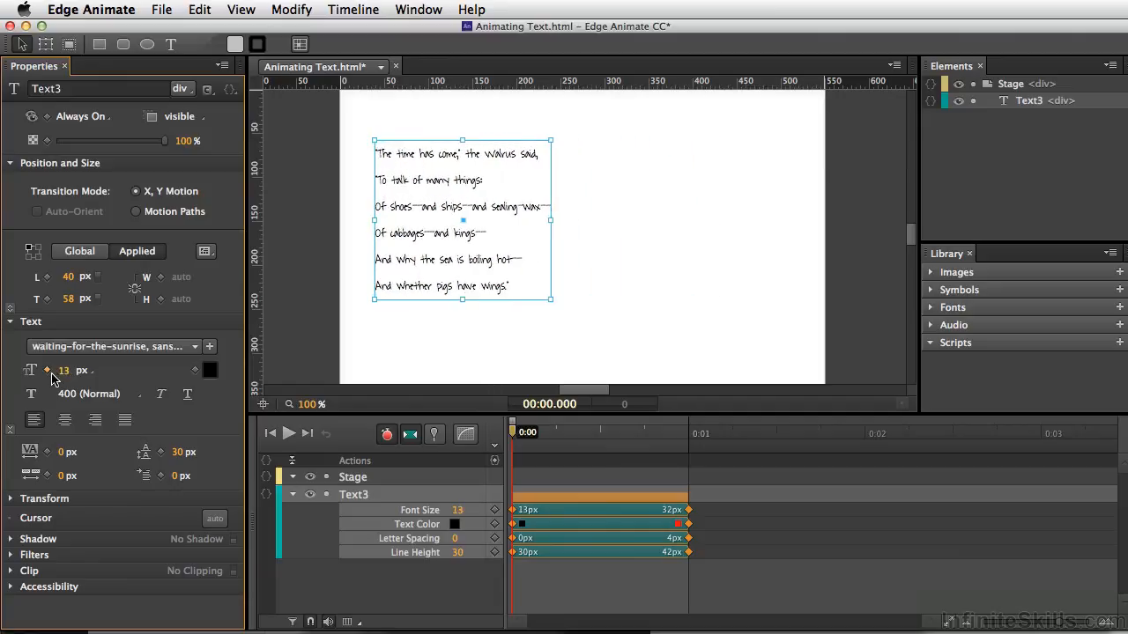
pyautogui.press('super+Return')
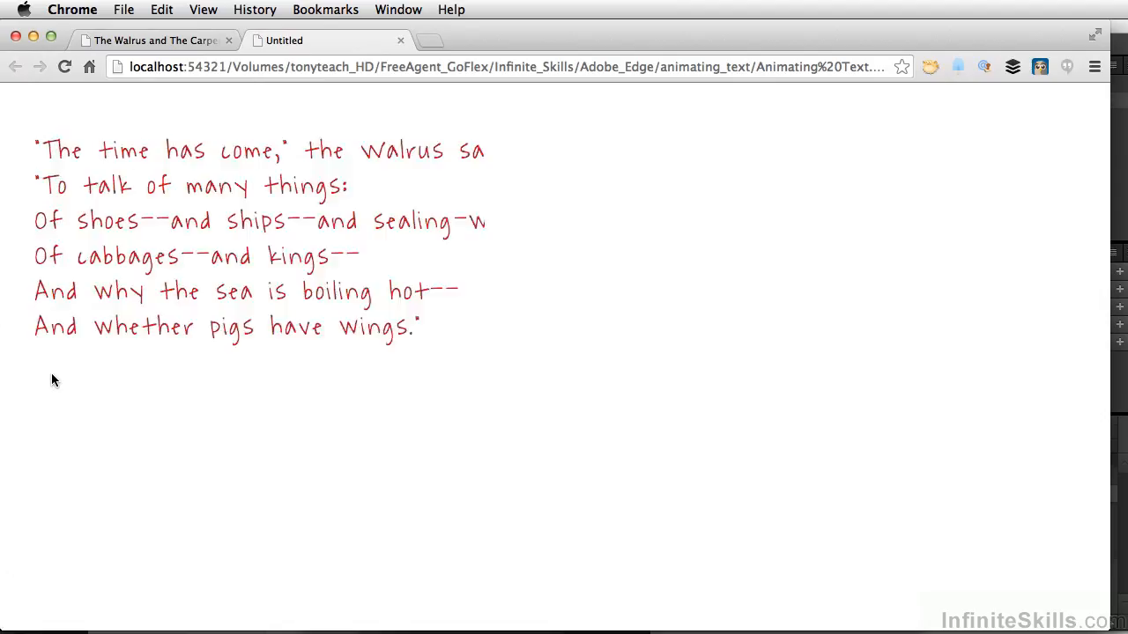